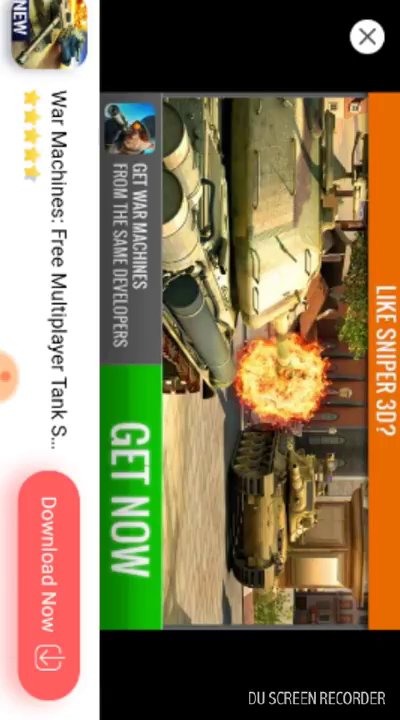
Step: Dismiss the War Machines ad, then zoom in and shoot First Blood's red-shirted traitor
click(366, 36)
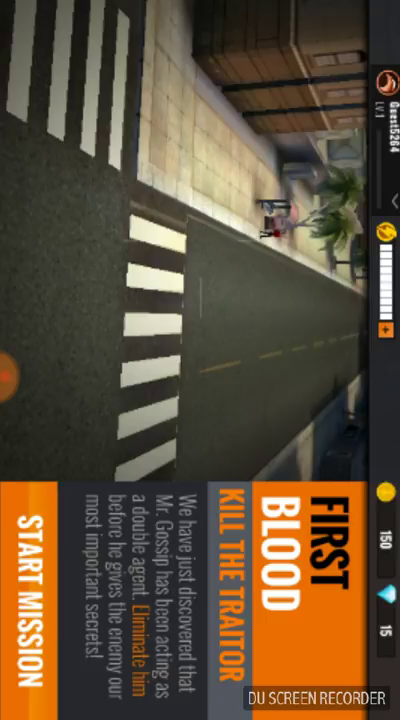
click(30, 600)
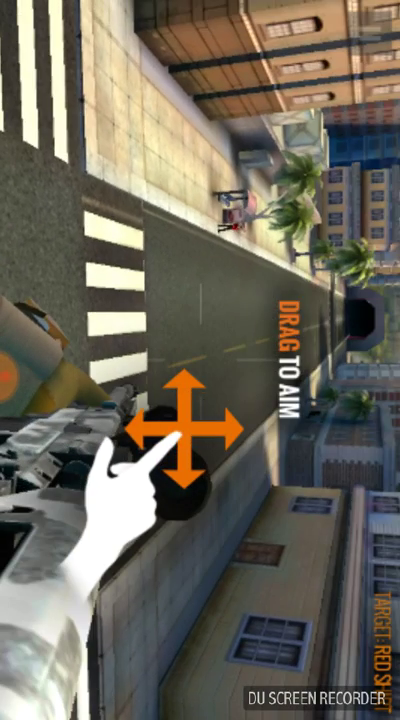
drag(184, 430, 184, 300)
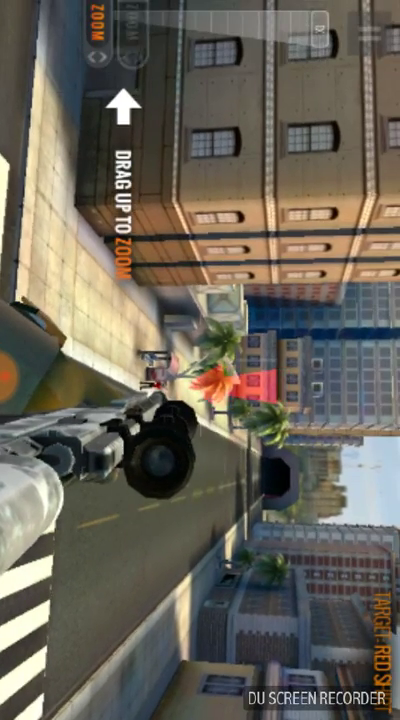
drag(125, 170, 125, 60)
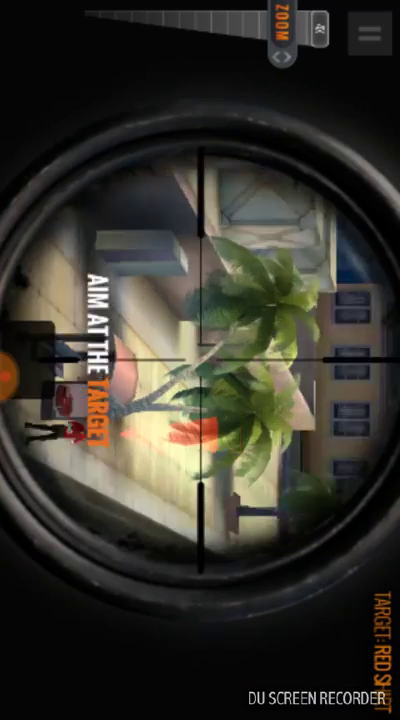
drag(200, 400, 200, 300)
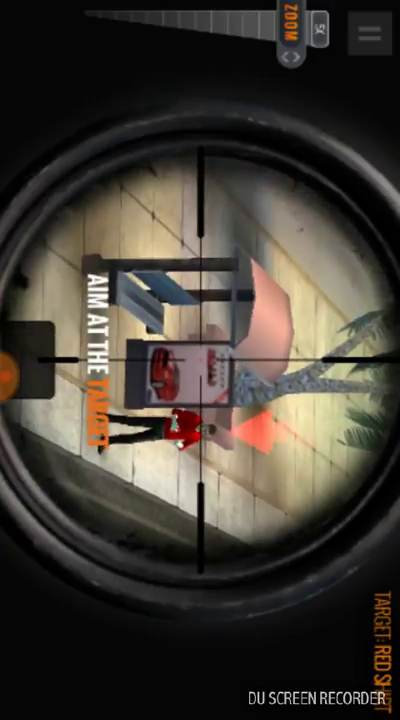
drag(200, 420, 200, 370)
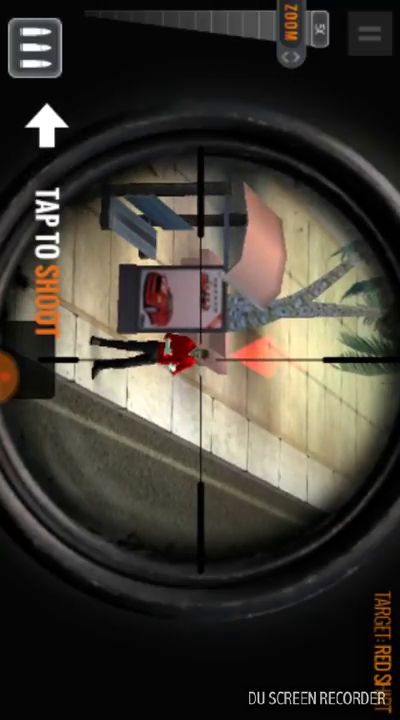
click(45, 260)
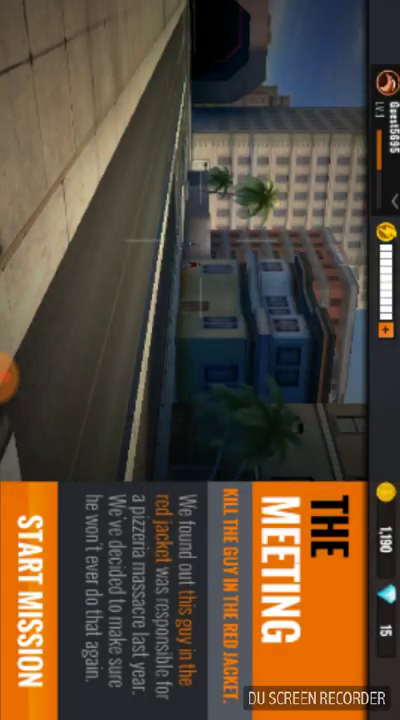
Step: Shoot the red-jacketed man in The Meeting, continue past the results, and start Catch the Thief
click(30, 600)
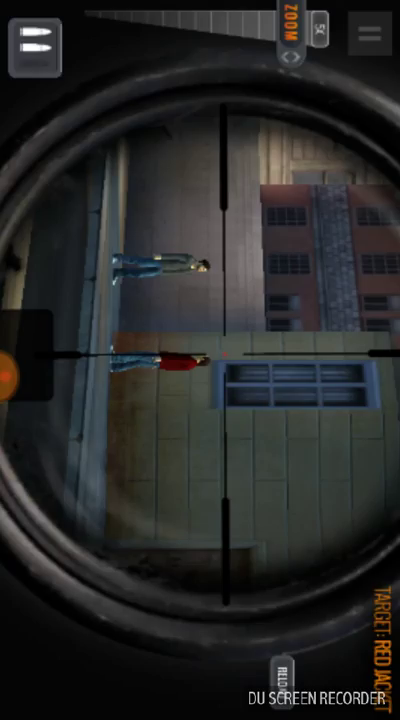
click(200, 360)
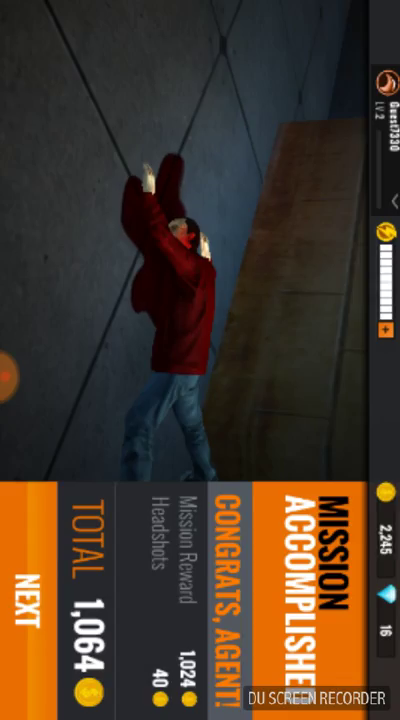
click(27, 598)
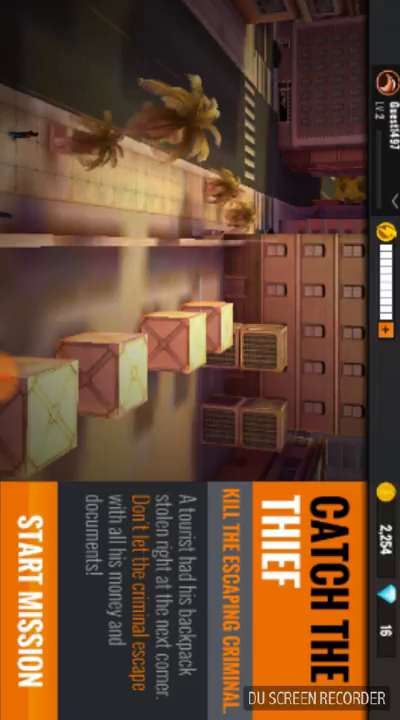
click(28, 598)
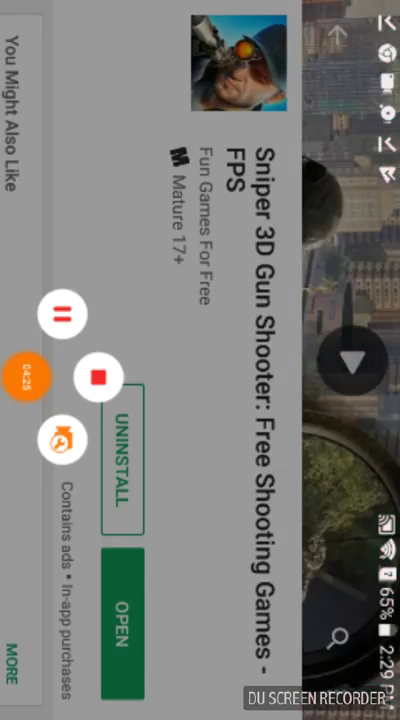
Step: Return from the Sniper 3D Gun Shooter store page toward Google Play search
click(200, 150)
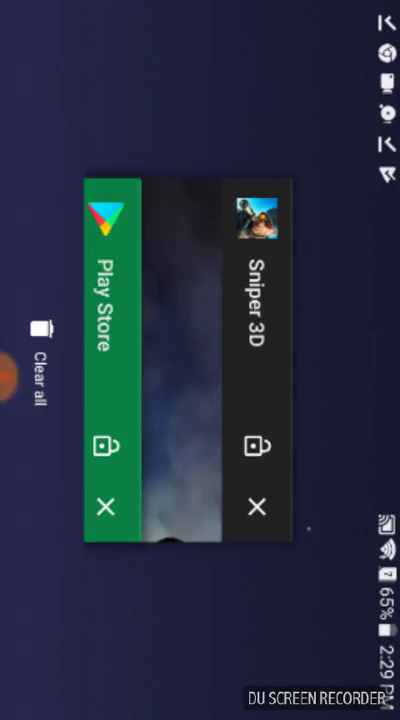
Step: Tap the Sniper 3D card in the recent-apps overview
click(248, 300)
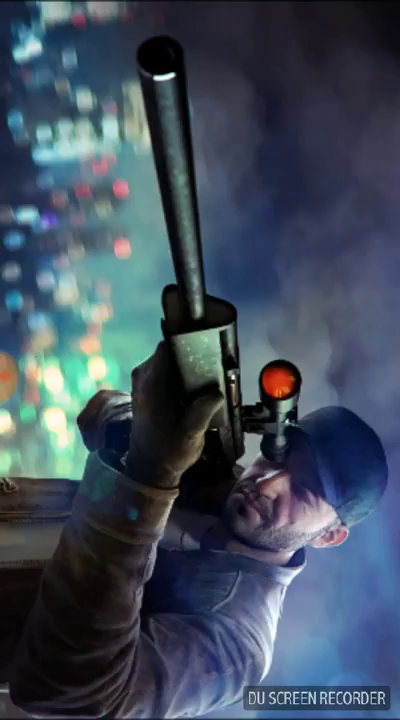
Step: Open the Urgent Call 'Kill the Sniper' briefing from the Tonka Bay city map
click(25, 377)
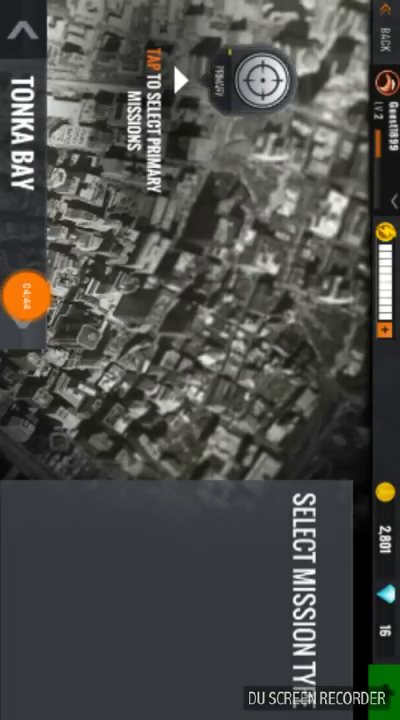
click(256, 80)
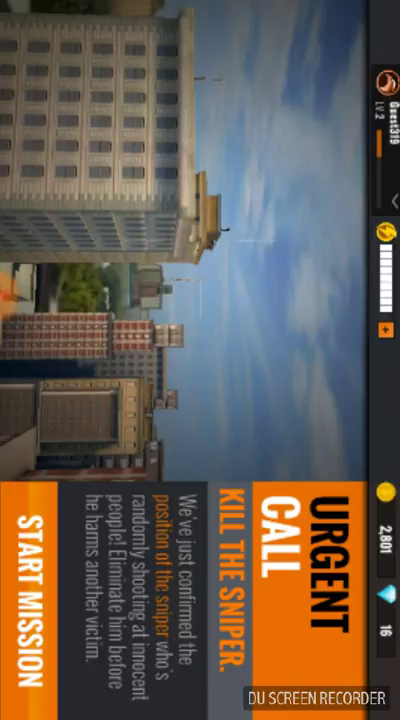
Step: Complete the Urgent Call sniper mission for 1,071 coins, then start it again
click(32, 600)
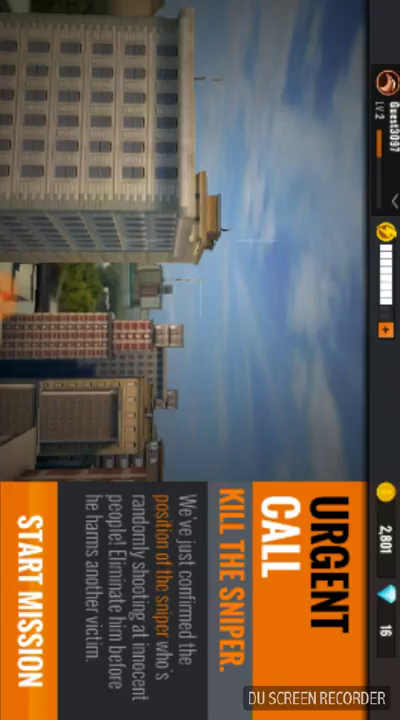
click(30, 597)
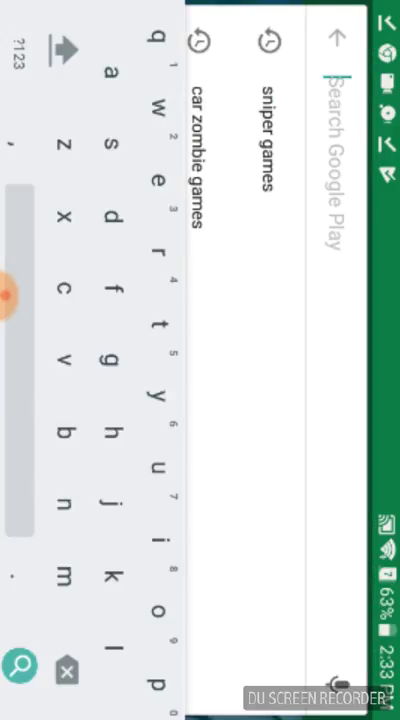
Step: Search Google Play for 'sniper games' and open the Sniper 3D Gun Shooter page
click(266, 135)
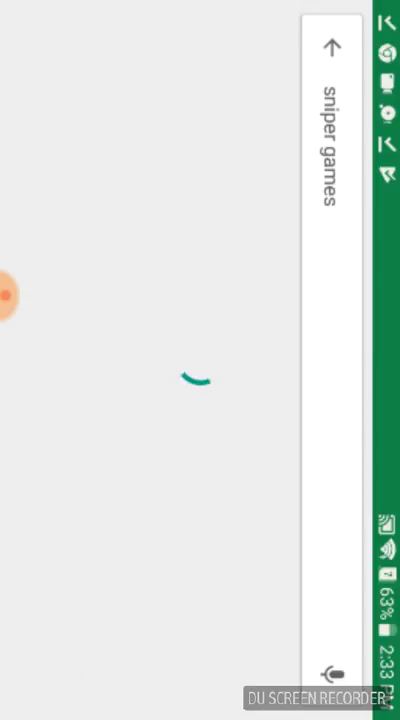
scroll(150, 350, down, 2)
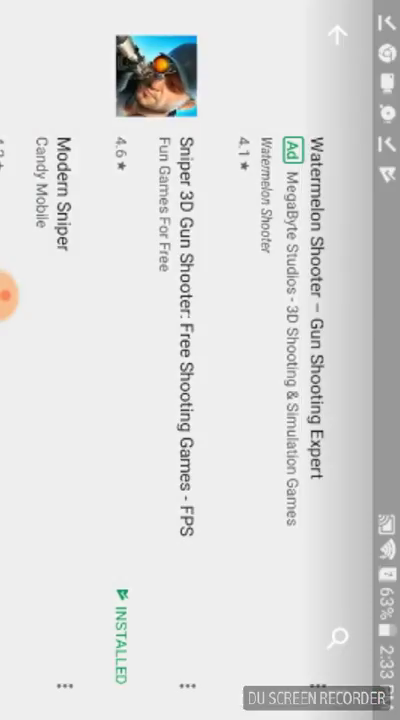
click(150, 340)
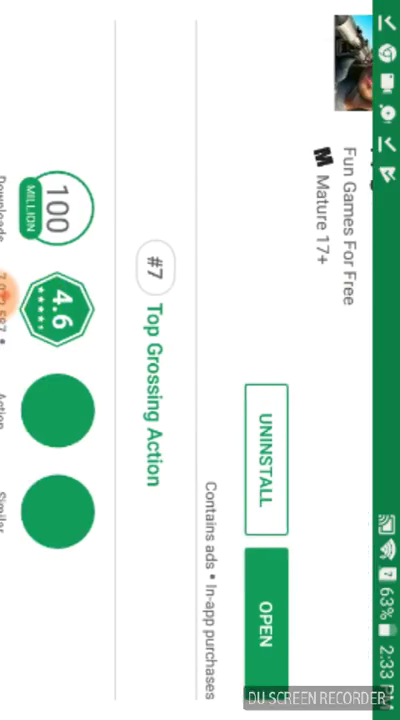
scroll(150, 350, up, 3)
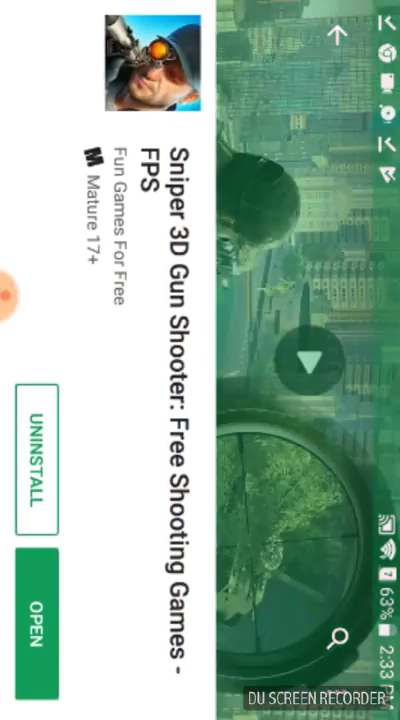
scroll(150, 350, down, 1)
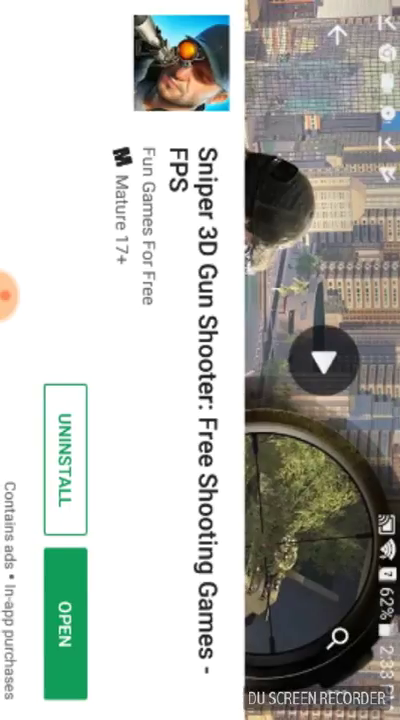
click(8, 295)
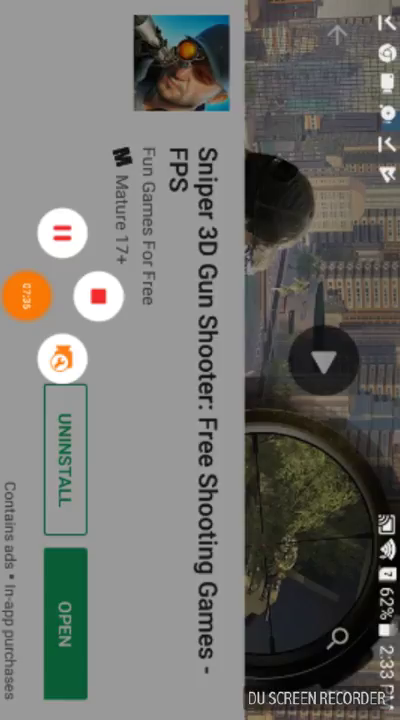